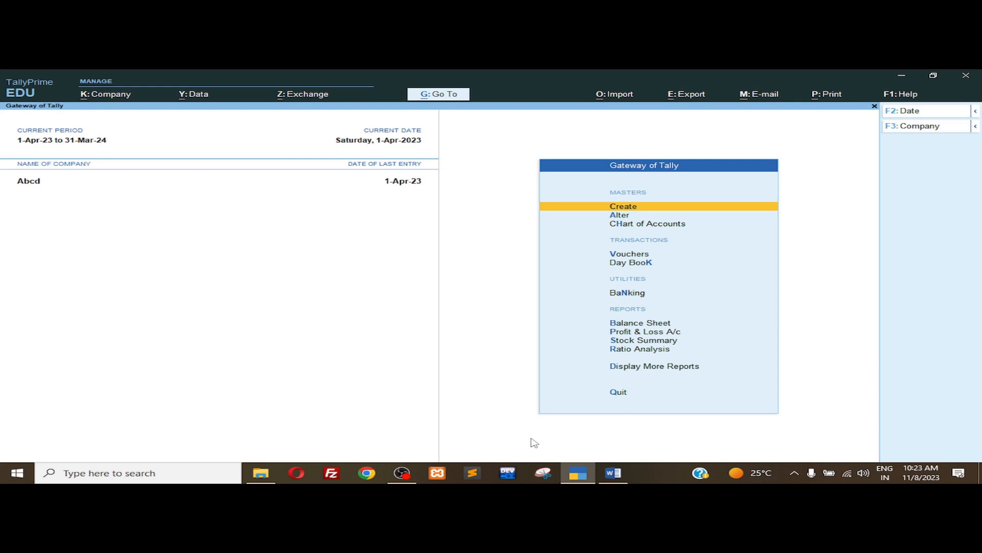
Start a new voucher entry and include the inactive types in the list of voucher types.
{"action": "key", "text": "Down"}
{"action": "key", "text": "Down"}
{"action": "key", "text": "Down"}
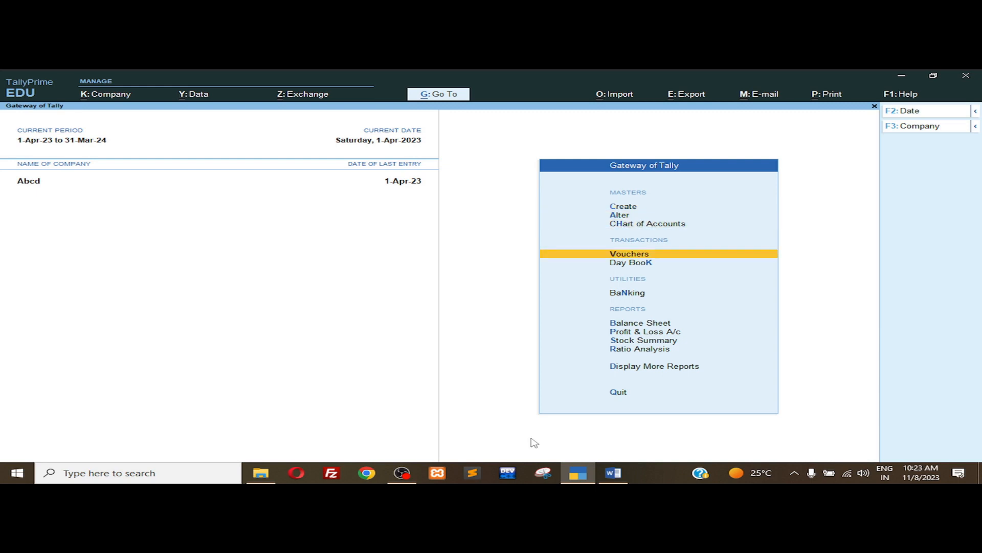
{"action": "key", "text": "Return"}
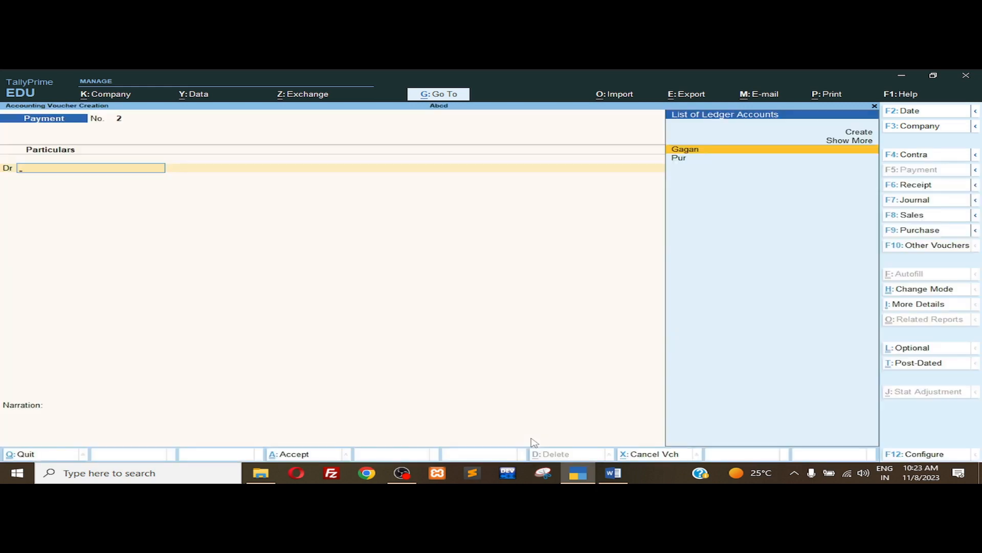
{"action": "key", "text": "F10"}
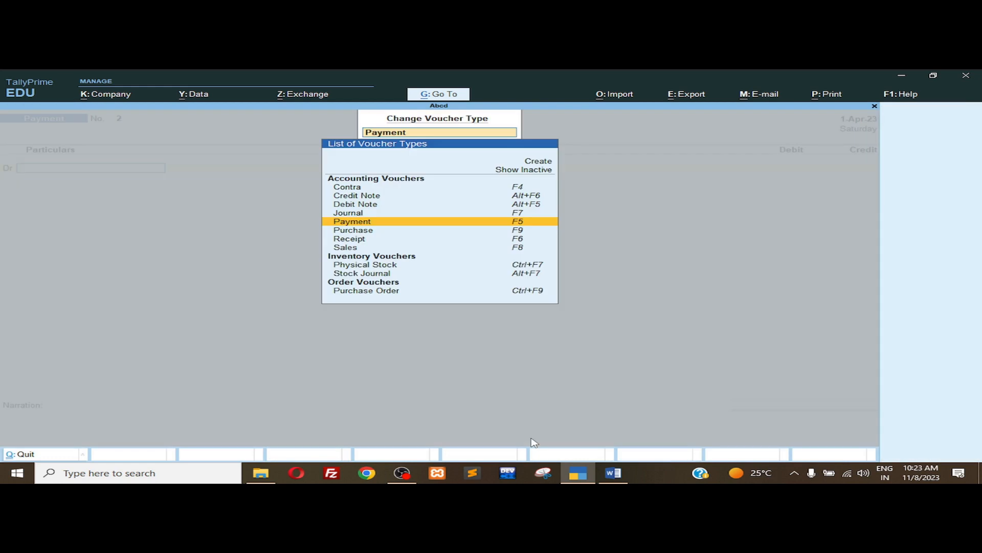
{"action": "key", "text": "Up"}
{"action": "key", "text": "Up"}
{"action": "key", "text": "Up"}
{"action": "key", "text": "Up"}
{"action": "key", "text": "Up"}
{"action": "key", "text": "Up"}
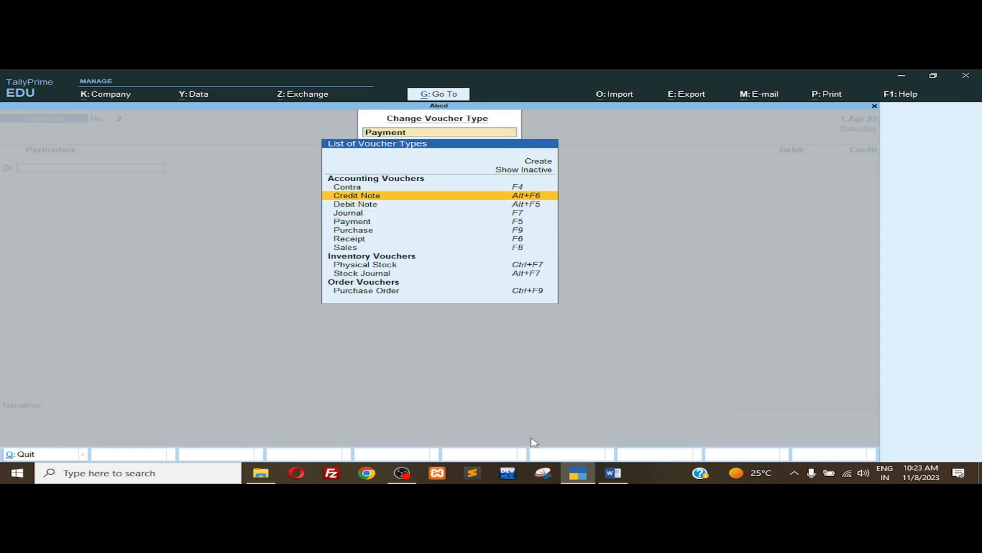
{"action": "key", "text": "Return"}
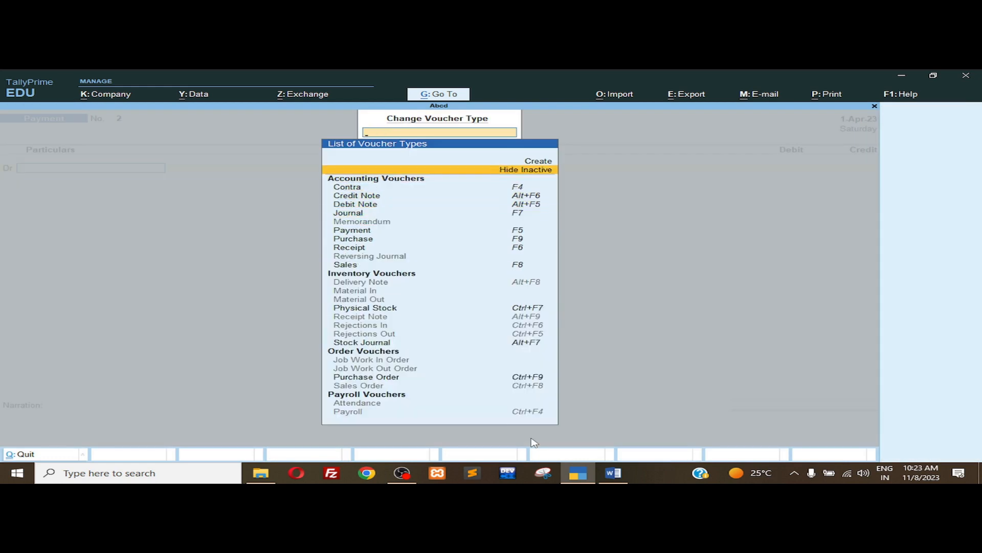
Change the voucher type to Sales Order and activate that voucher type.
{"action": "key", "text": "Down"}
{"action": "key", "text": "Down"}
{"action": "key", "text": "Down"}
{"action": "key", "text": "Down"}
{"action": "key", "text": "Down"}
{"action": "key", "text": "Down"}
{"action": "key", "text": "Down"}
{"action": "key", "text": "Down"}
{"action": "key", "text": "Down"}
{"action": "key", "text": "Down"}
{"action": "key", "text": "Down"}
{"action": "key", "text": "Down"}
{"action": "key", "text": "Down"}
{"action": "key", "text": "Down"}
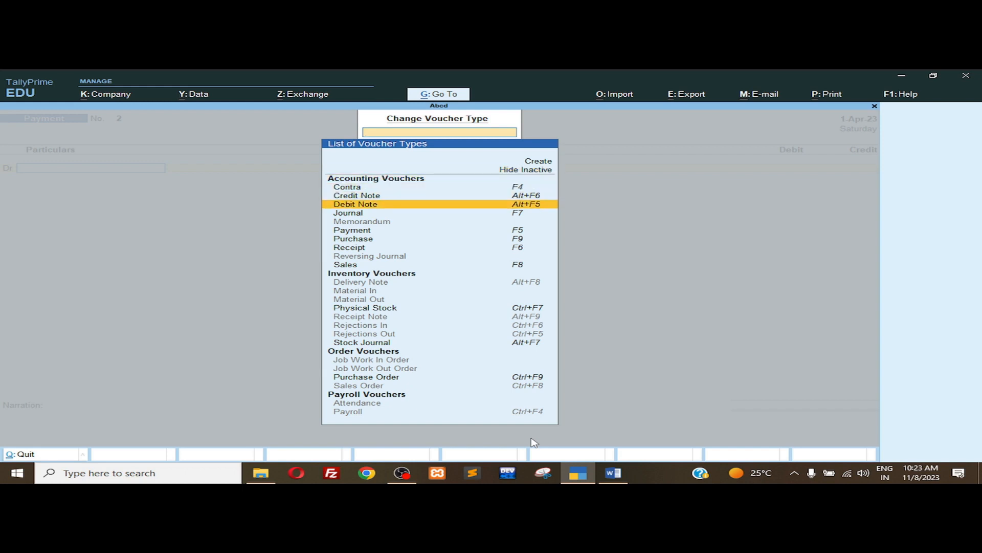
{"action": "key", "text": "Down"}
{"action": "key", "text": "Down"}
{"action": "key", "text": "Down"}
{"action": "key", "text": "Down"}
{"action": "key", "text": "Down"}
{"action": "key", "text": "Down"}
{"action": "key", "text": "Down"}
{"action": "key", "text": "Down"}
{"action": "key", "text": "Down"}
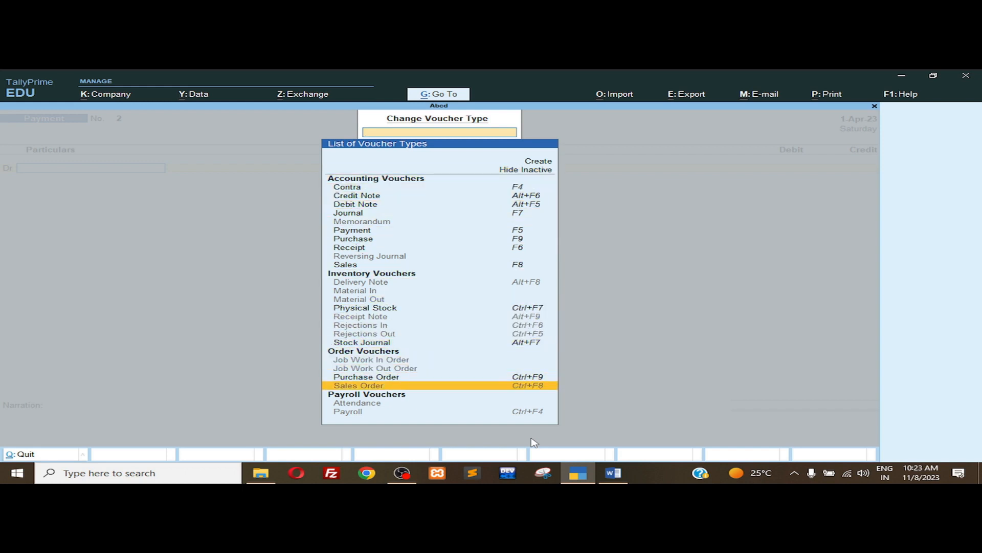
{"action": "key", "text": "Return"}
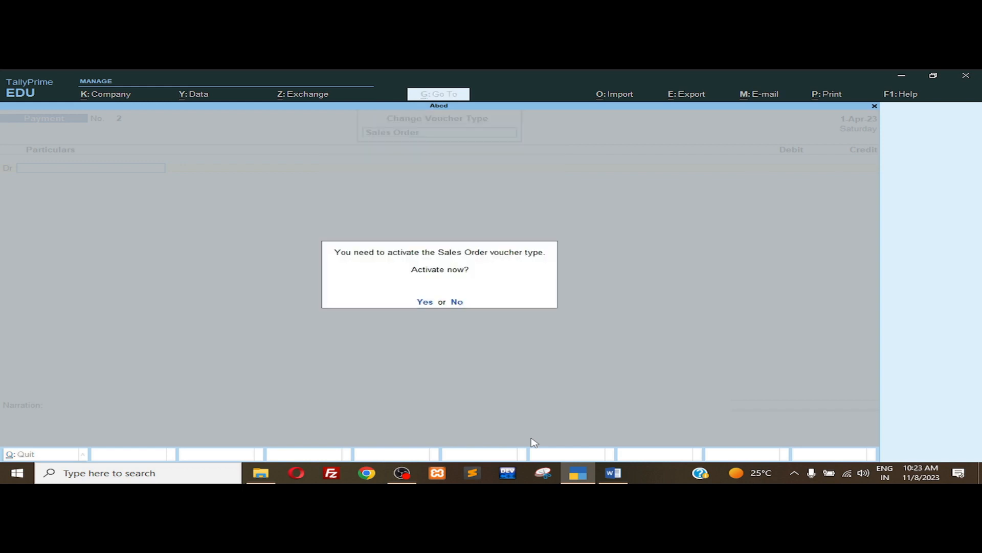
{"action": "key", "text": "y"}
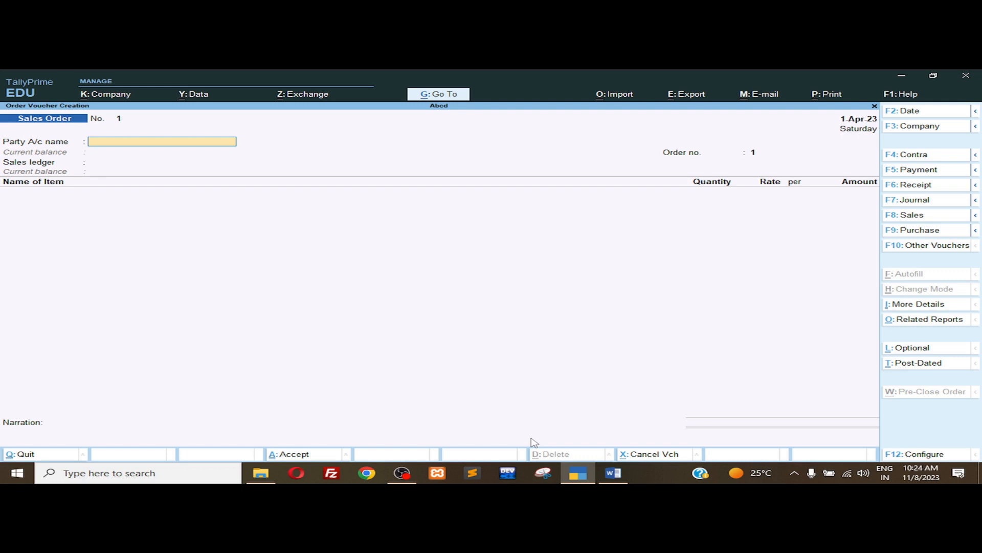
Create a party ledger with the customer's name under Sundry Debtors for the sales order.
{"action": "key", "text": "alt+c"}
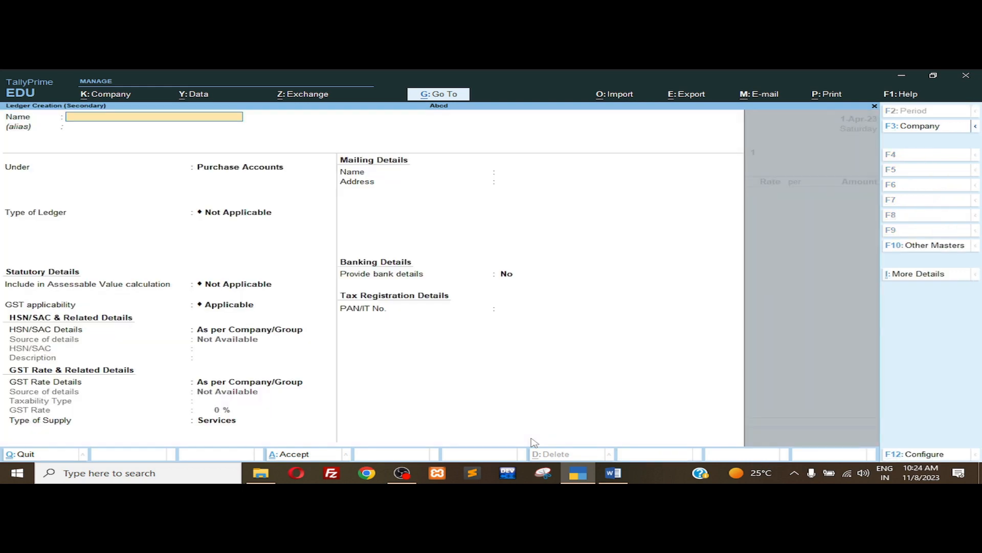
{"action": "type", "text": "Sohn"}
{"action": "key", "text": "Return"}
{"action": "key", "text": "Return"}
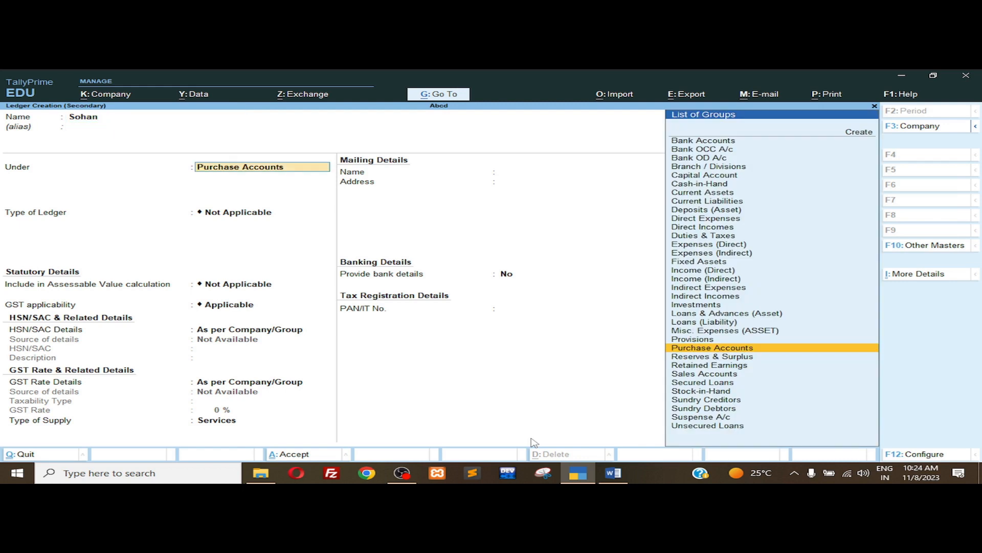
{"action": "type", "text": "S"}
{"action": "key", "text": "Up"}
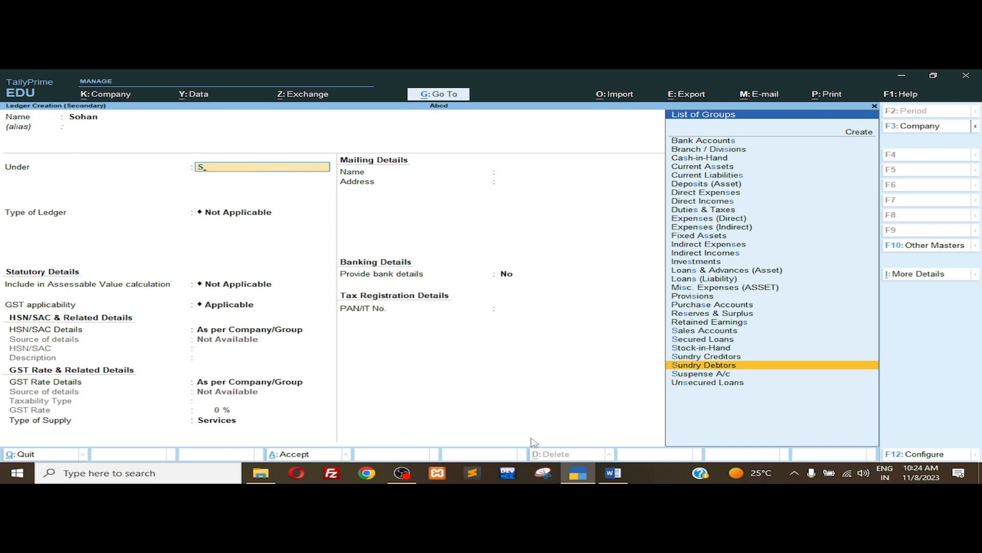
{"action": "key", "text": "Return"}
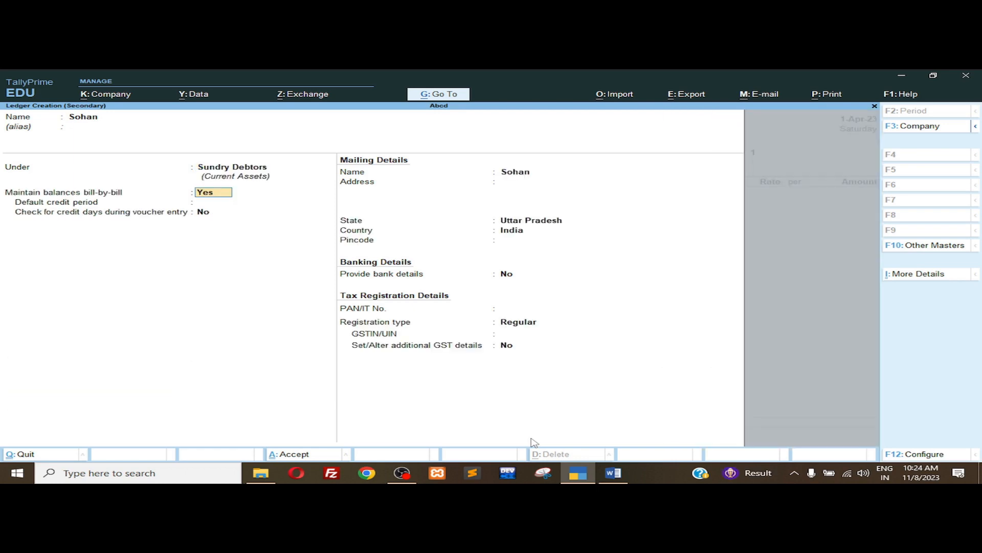
{"action": "key", "text": "ctrl"}
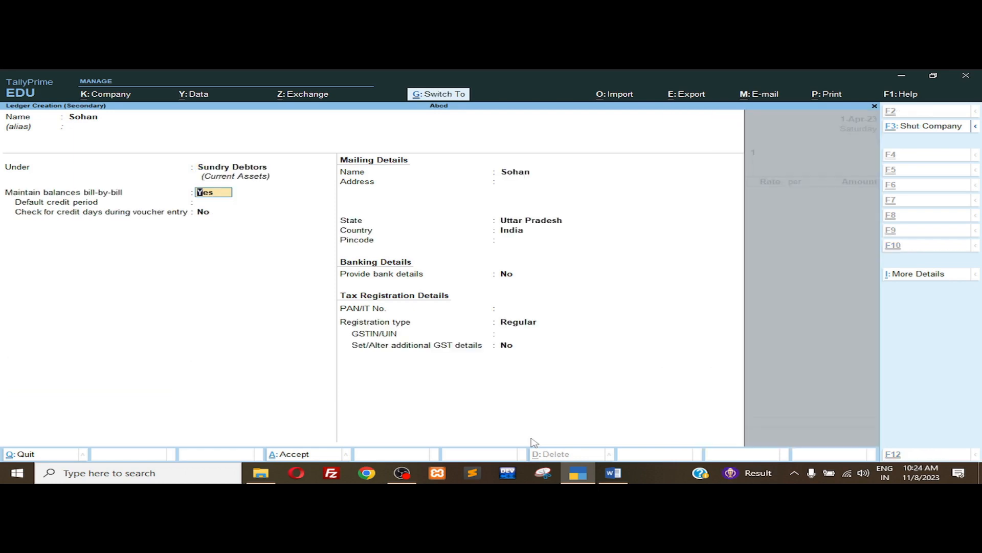
{"action": "key", "text": "ctrl+a"}
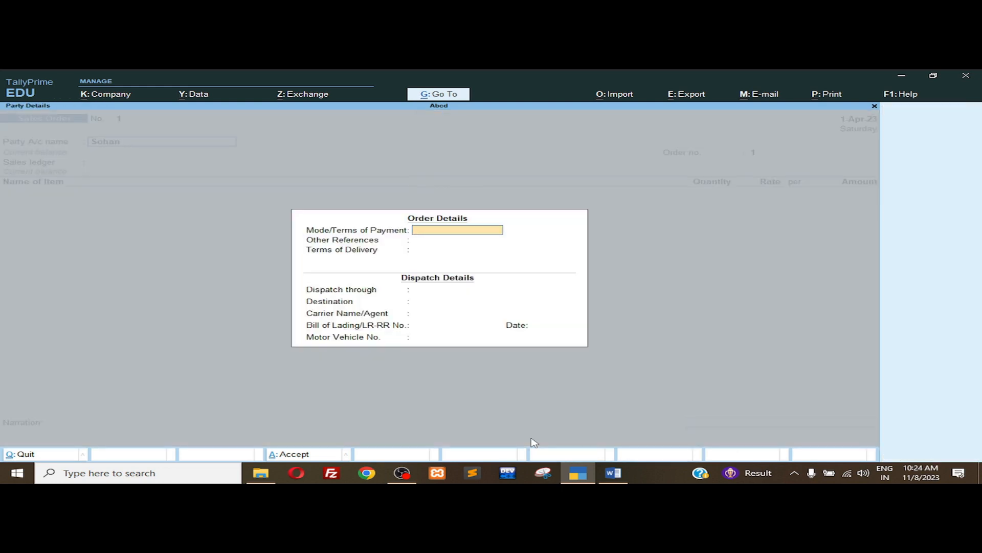
Leave the order and dispatch details blank, accept the party details, and enter the order number.
{"action": "key", "text": "ctrl"}
{"action": "key", "text": "Escape"}
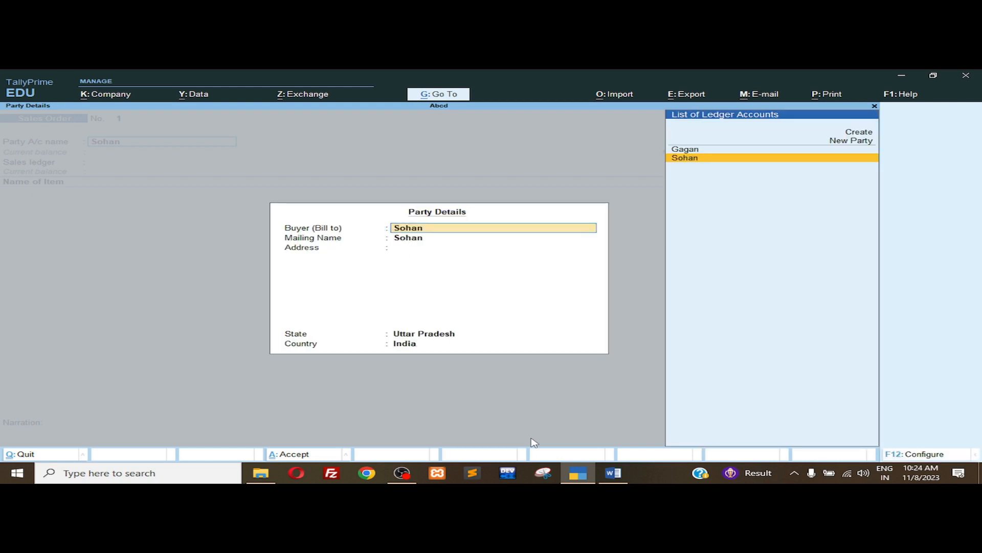
{"action": "key", "text": "ctrl"}
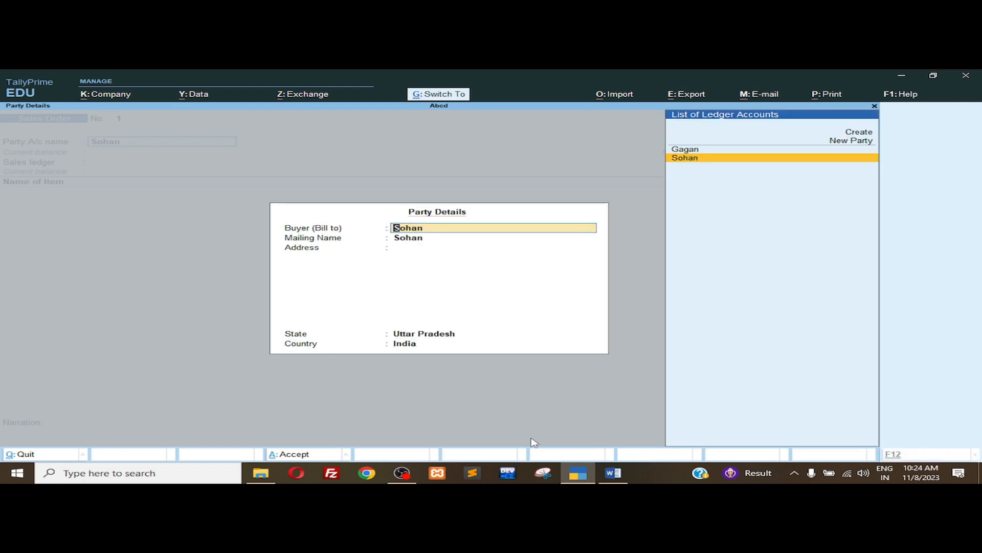
{"action": "key", "text": "ctrl+a"}
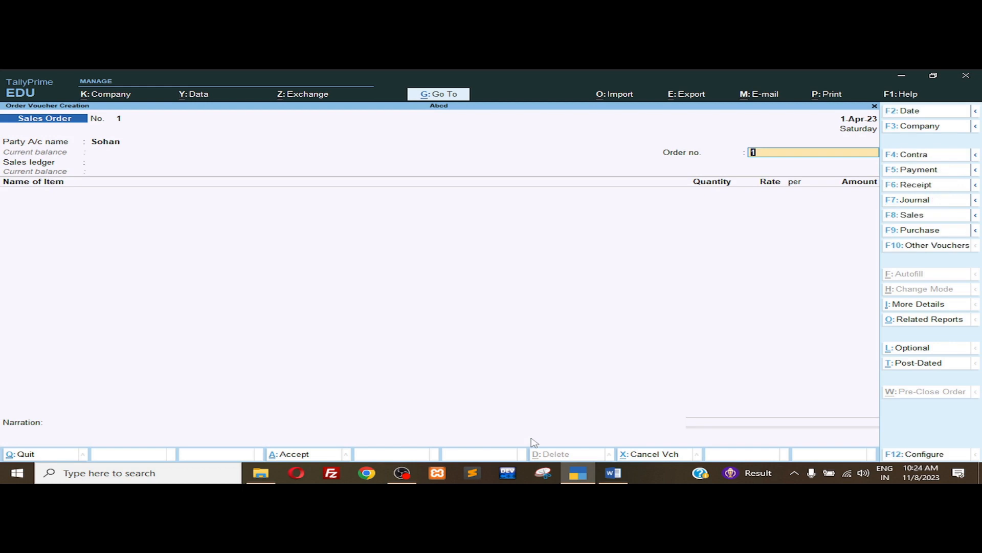
{"action": "type", "text": "ord/01"}
{"action": "key", "text": "Return"}
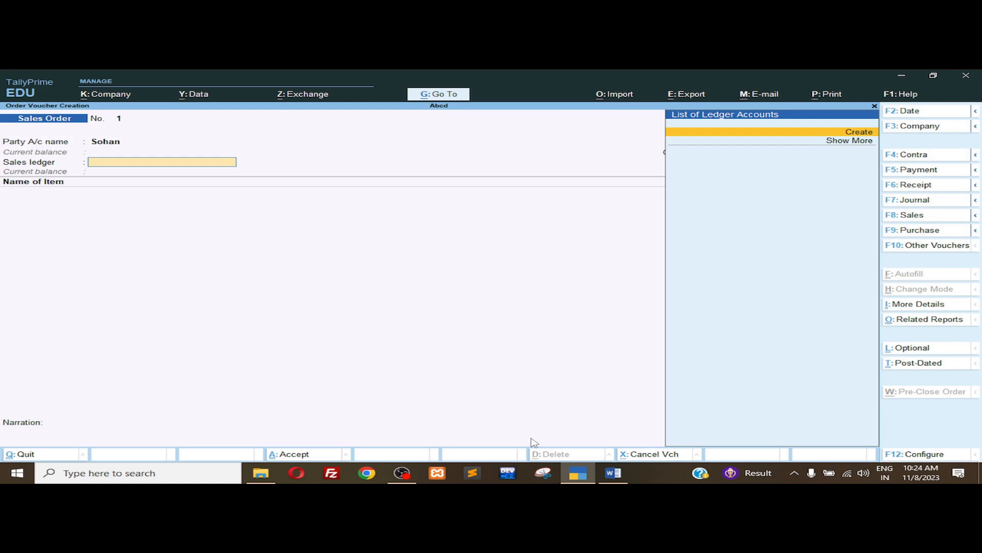
Create a ledger named Sales under Sales Accounts and use it as the order's sales ledger.
{"action": "key", "text": "alt+c"}
{"action": "type", "text": "Sales"}
{"action": "key", "text": "Return"}
{"action": "type", "text": "S"}
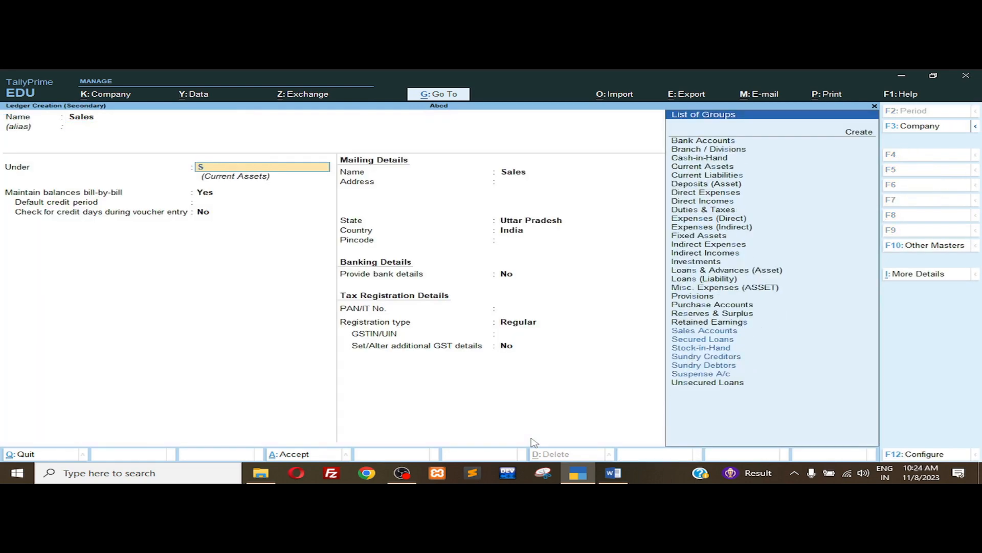
{"action": "key", "text": "Return"}
{"action": "key", "text": "ctrl+a"}
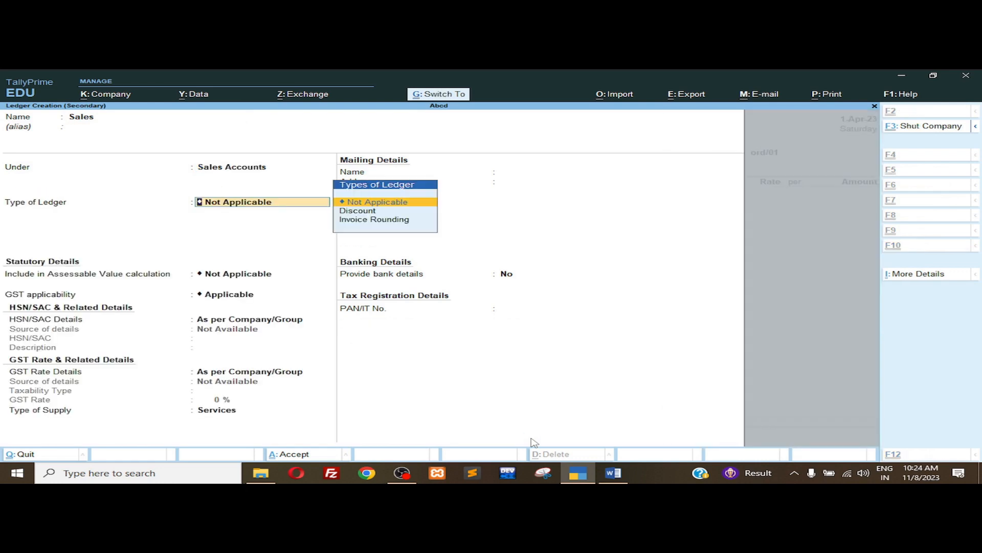
{"action": "key", "text": "Return"}
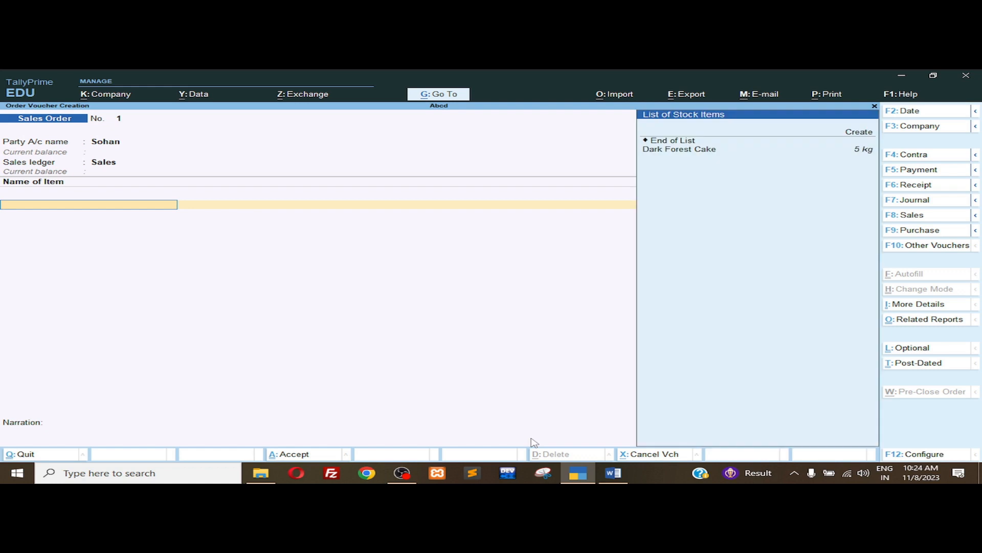
Add Dark Forest Cake to the order, due on 1-Apr-23, with quantity 5 kg at a rate of 550 per kg.
{"action": "key", "text": "Down"}
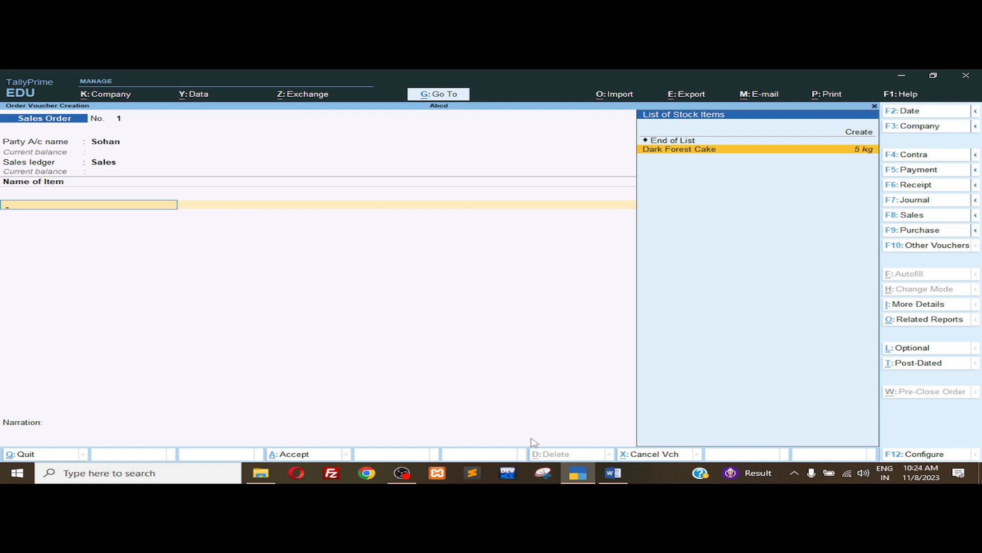
{"action": "key", "text": "Return"}
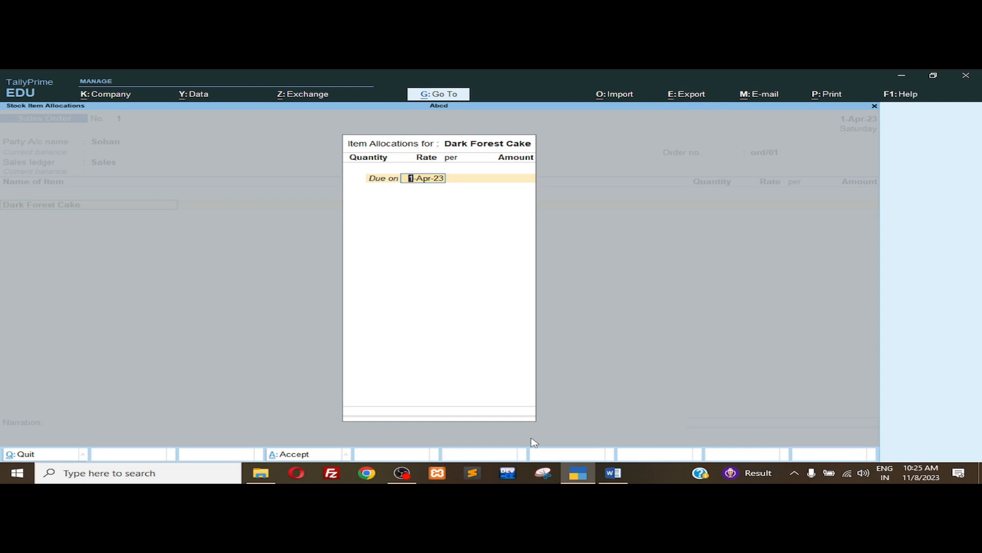
{"action": "key", "text": "Return"}
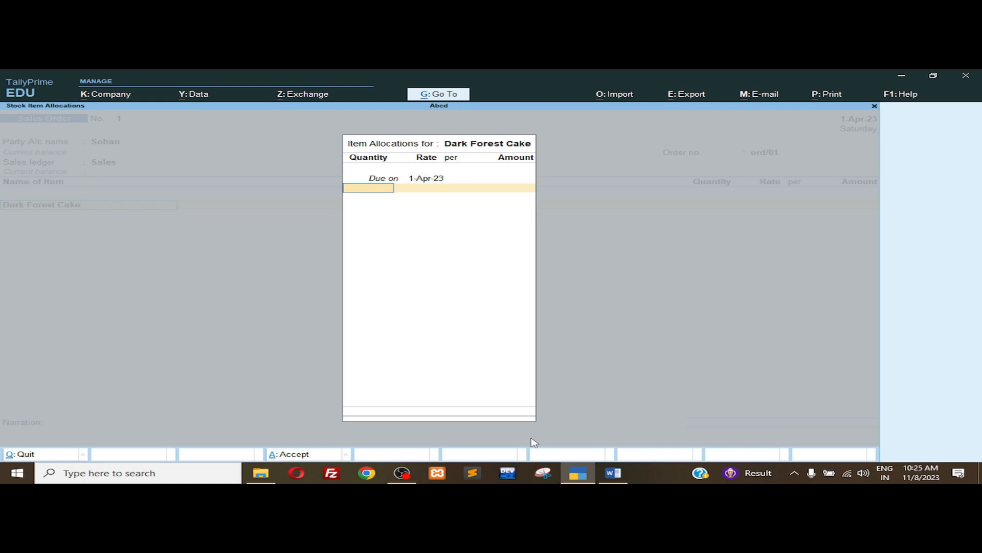
{"action": "type", "text": "5"}
{"action": "key", "text": "Return"}
{"action": "type", "text": "550"}
{"action": "key", "text": "Return"}
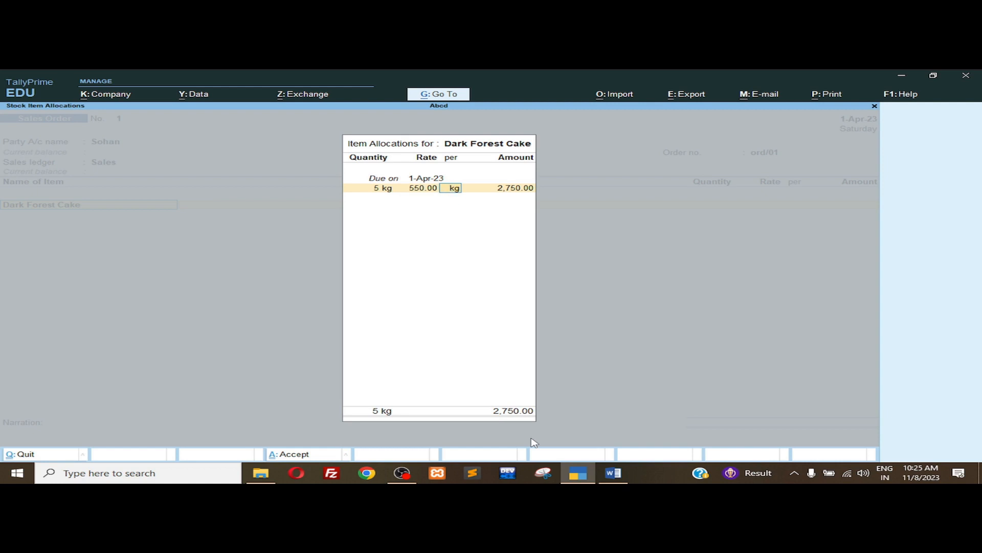
{"action": "key", "text": "Return"}
{"action": "key", "text": "Return"}
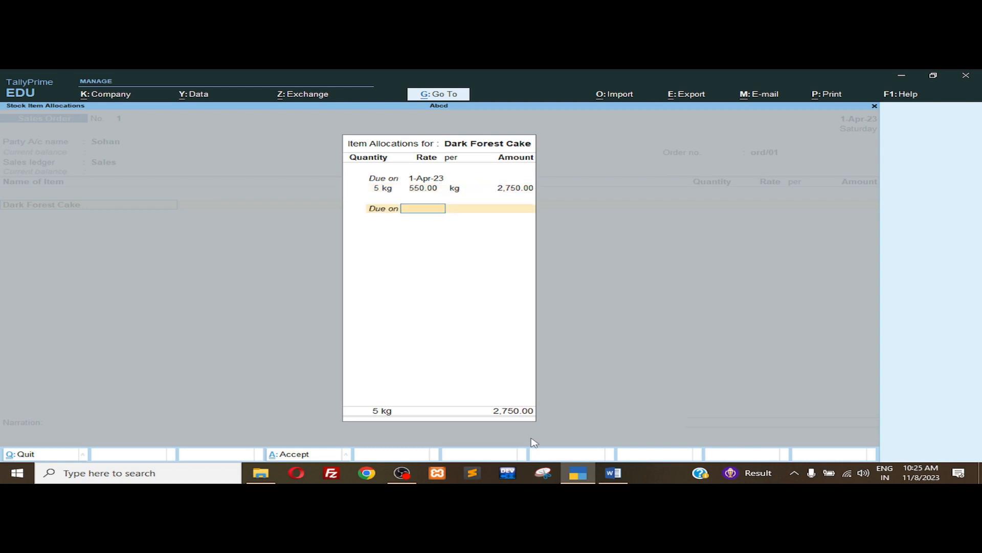
{"action": "key", "text": "Return"}
{"action": "key", "text": "Return"}
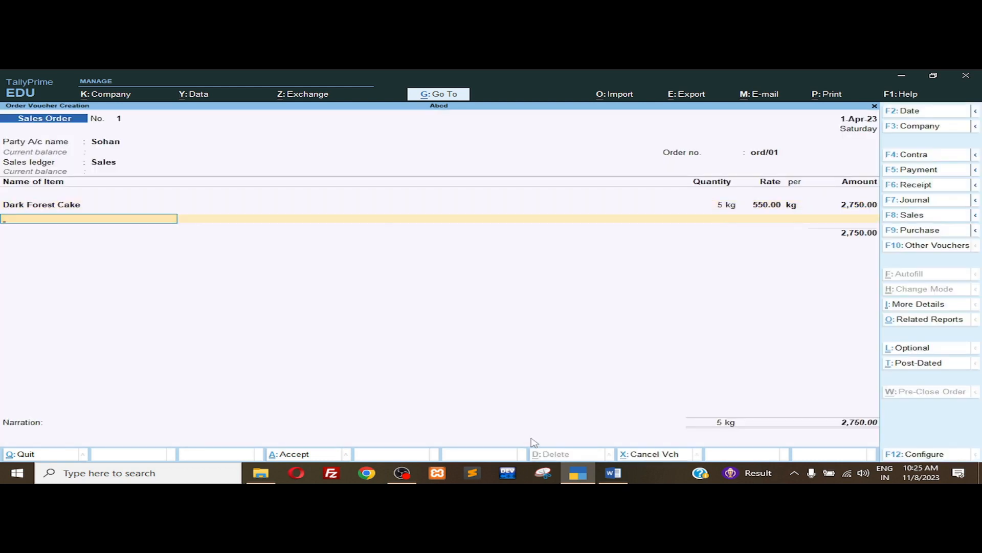
End the item list, leave the narration blank, and save the sales order.
{"action": "key", "text": "Return"}
{"action": "key", "text": "Return"}
{"action": "key", "text": "Return"}
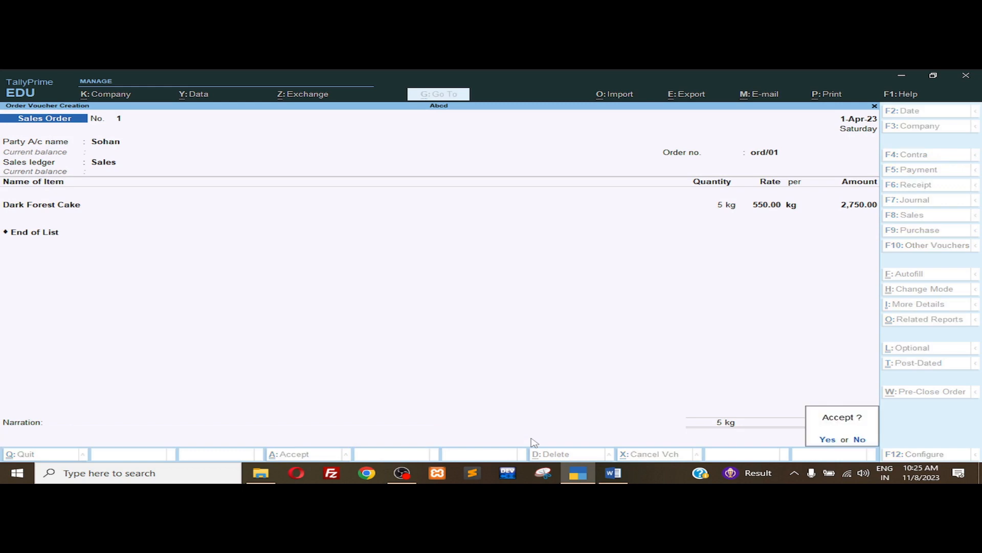
{"action": "key", "text": "Return"}
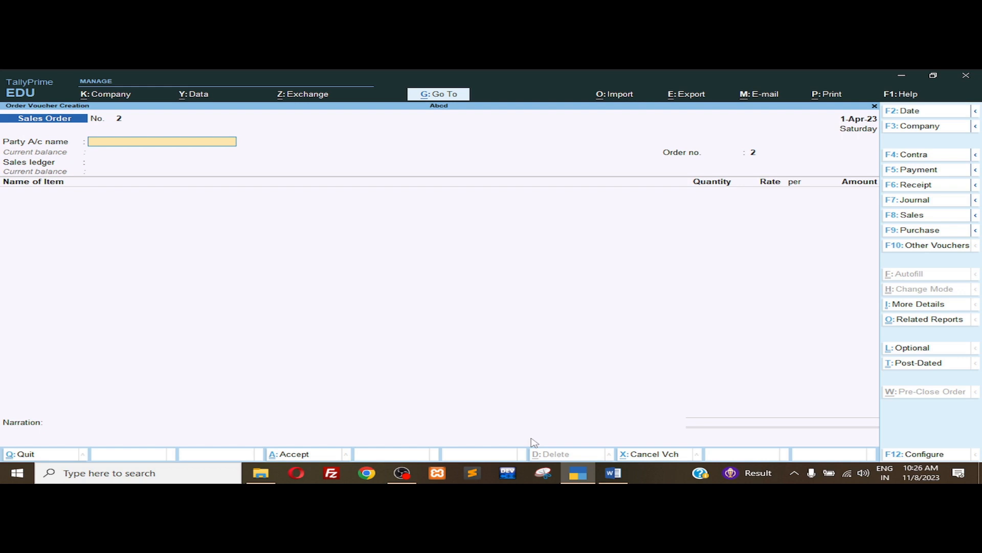
Start a Sales voucher for the same customer, accepting blank dispatch details and the default party details, with Sales as the sales ledger.
{"action": "key", "text": "F8"}
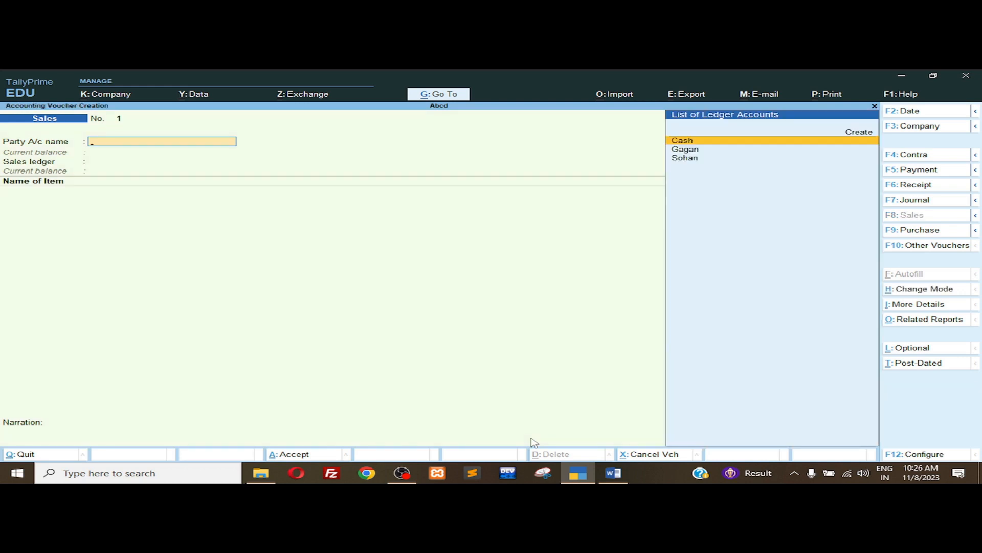
{"action": "key", "text": "Down"}
{"action": "key", "text": "Down"}
{"action": "key", "text": "Return"}
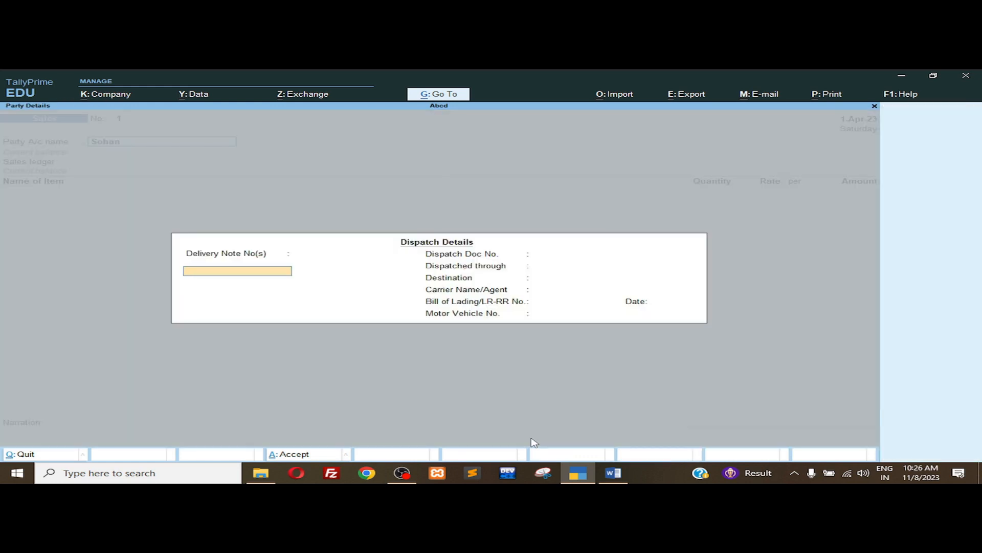
{"action": "key", "text": "Return"}
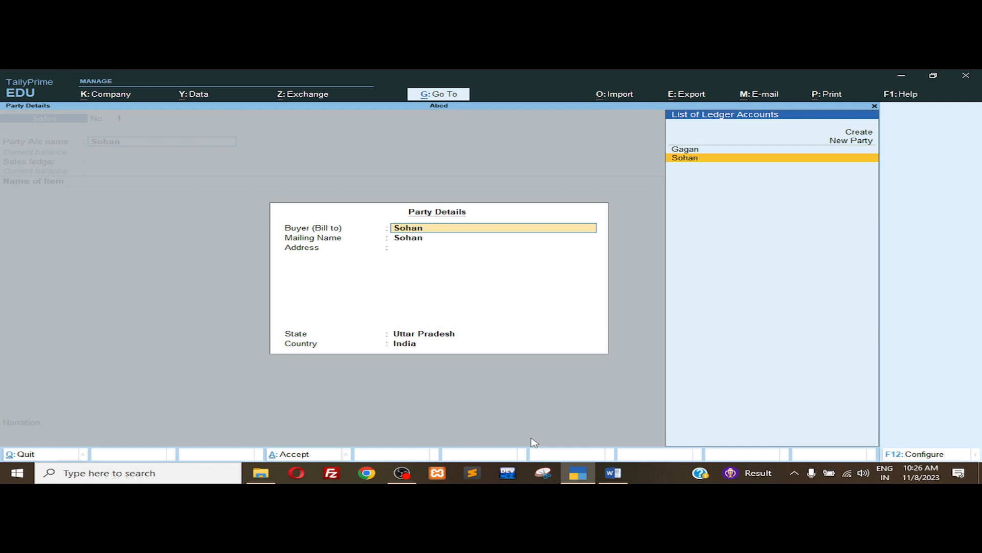
{"action": "key", "text": "ctrl+a"}
{"action": "key", "text": "Return"}
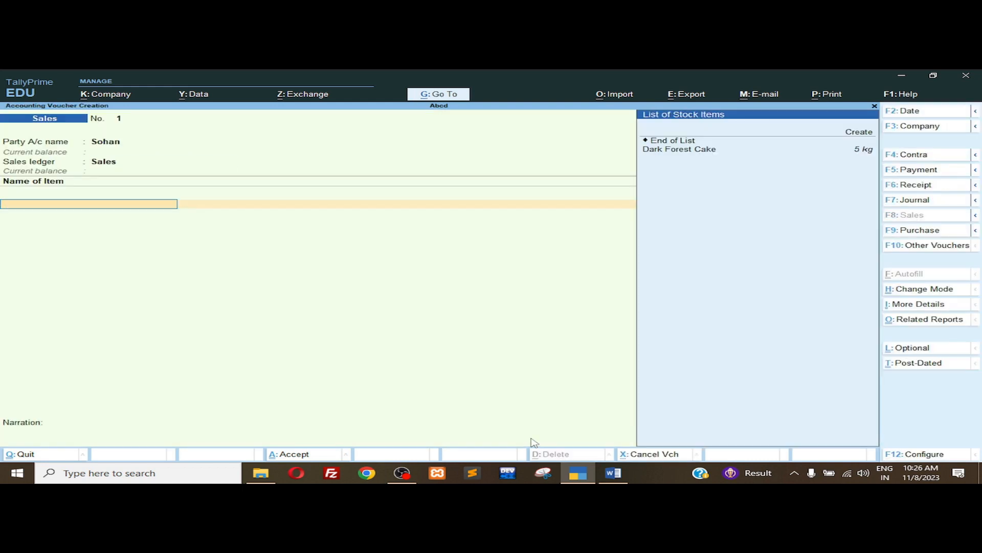
Add Dark Forest Cake to the sales voucher against the customer's pending order, accepting 5 kg at 550 per kg.
{"action": "key", "text": "Down"}
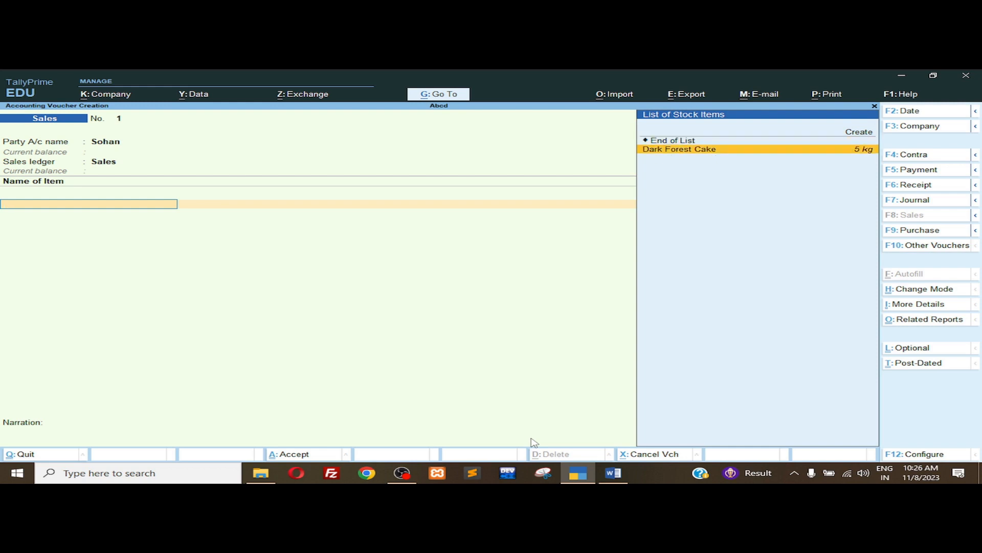
{"action": "key", "text": "Return"}
{"action": "key", "text": "Down"}
{"action": "key", "text": "Return"}
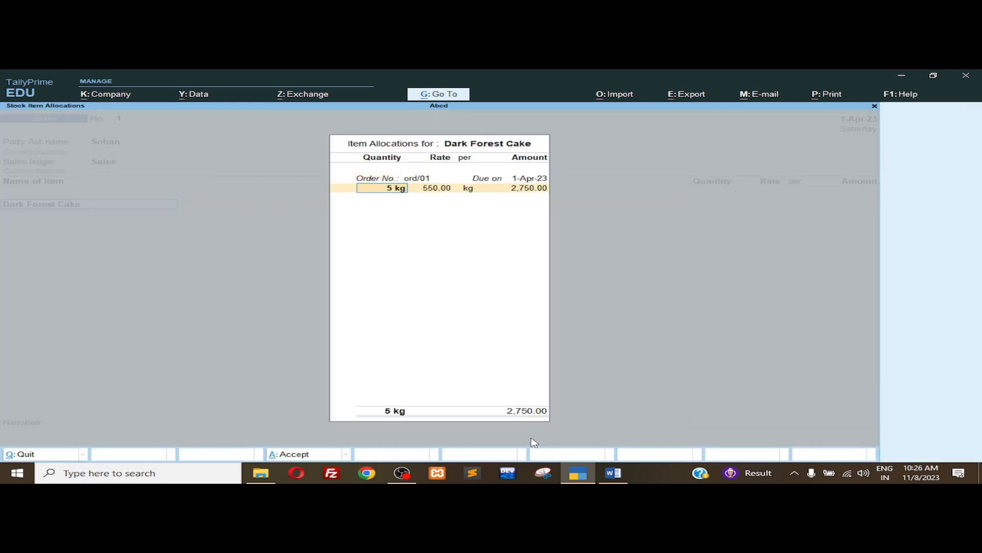
{"action": "key", "text": "Return"}
{"action": "key", "text": "Return"}
{"action": "key", "text": "Return"}
{"action": "key", "text": "Return"}
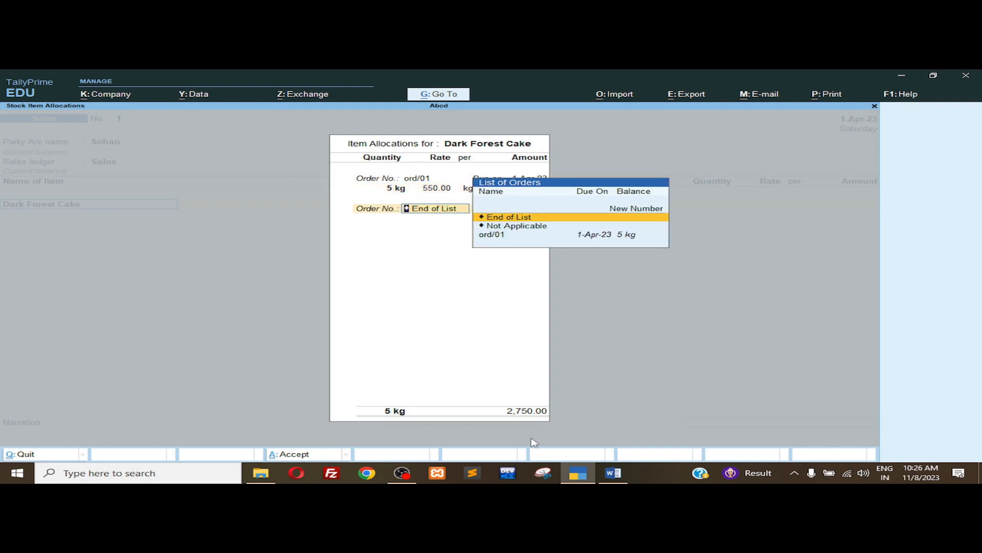
End the order allocations and item list, leave the narration blank, and save the sales voucher.
{"action": "key", "text": "Return"}
{"action": "key", "text": "Return"}
{"action": "key", "text": "Return"}
{"action": "key", "text": "Return"}
{"action": "key", "text": "Return"}
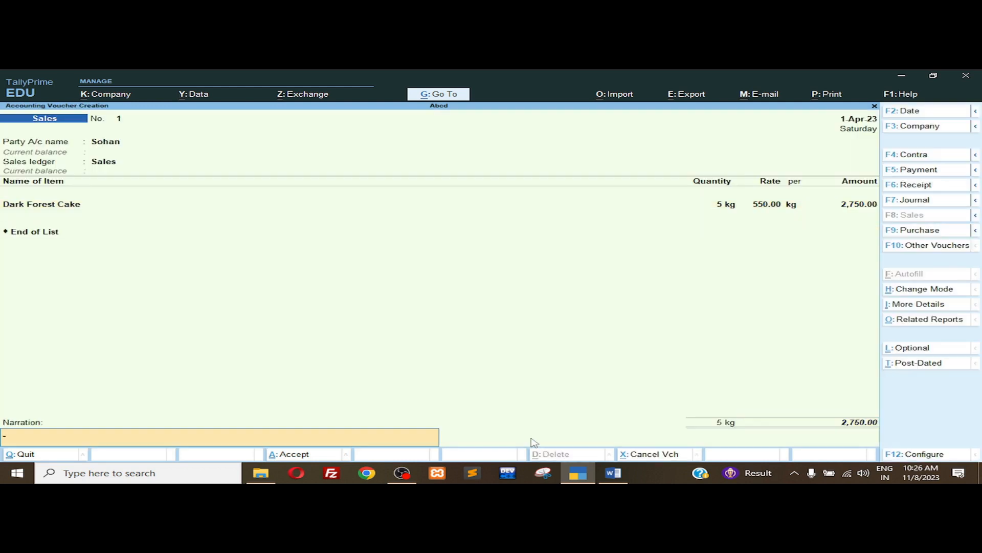
{"action": "key", "text": "Return"}
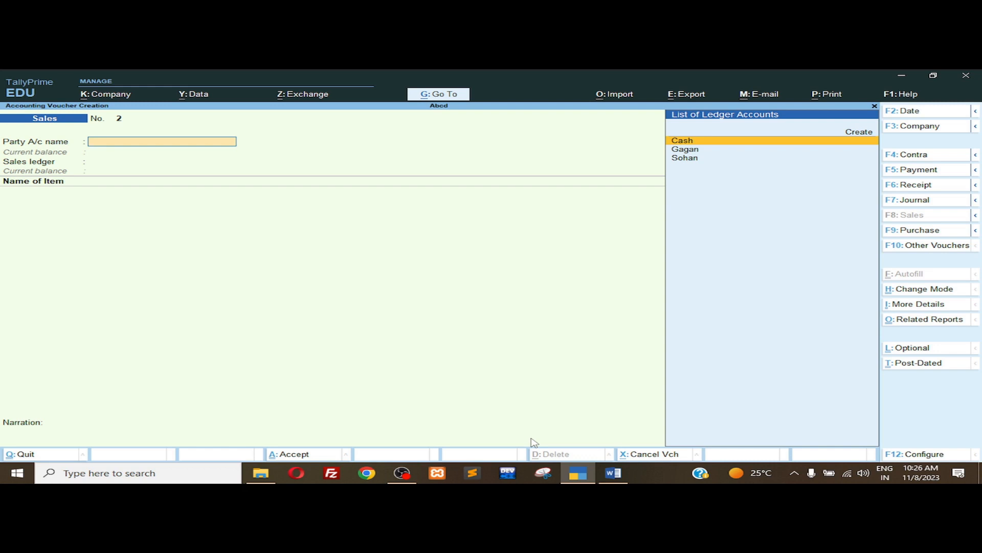
Start a Receipt voucher and credit the same customer's ledger with 2750.
{"action": "key", "text": "F6"}
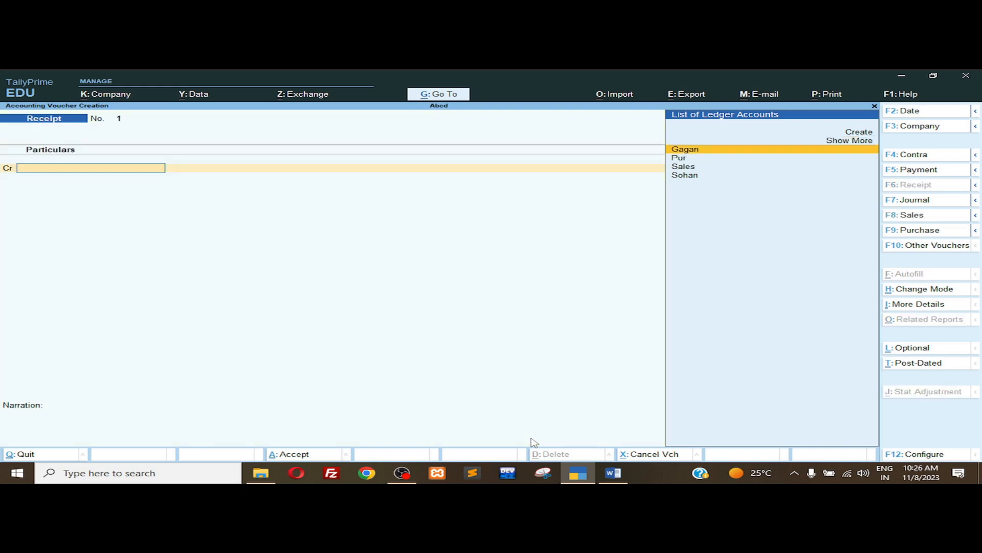
{"action": "key", "text": "Down"}
{"action": "key", "text": "Down"}
{"action": "key", "text": "Down"}
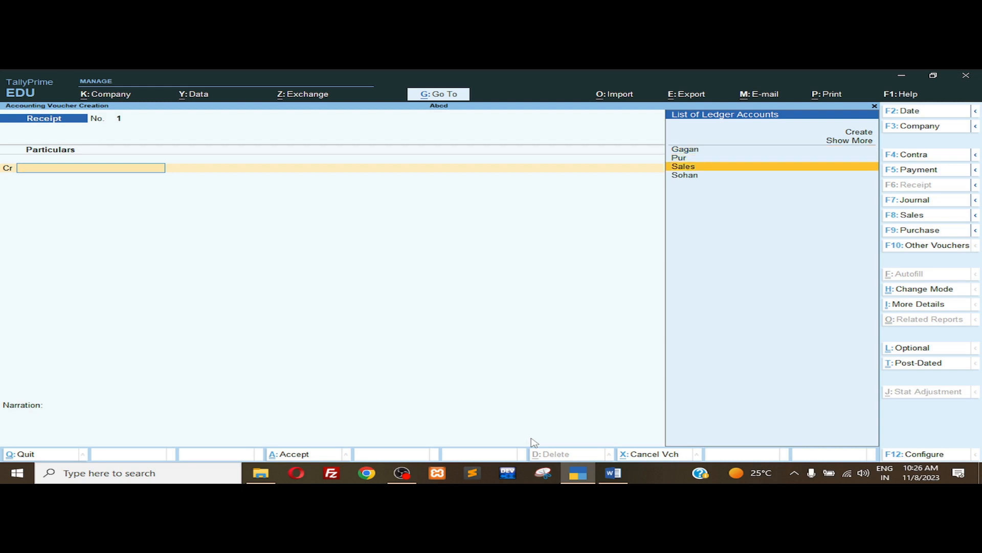
{"action": "key", "text": "Return"}
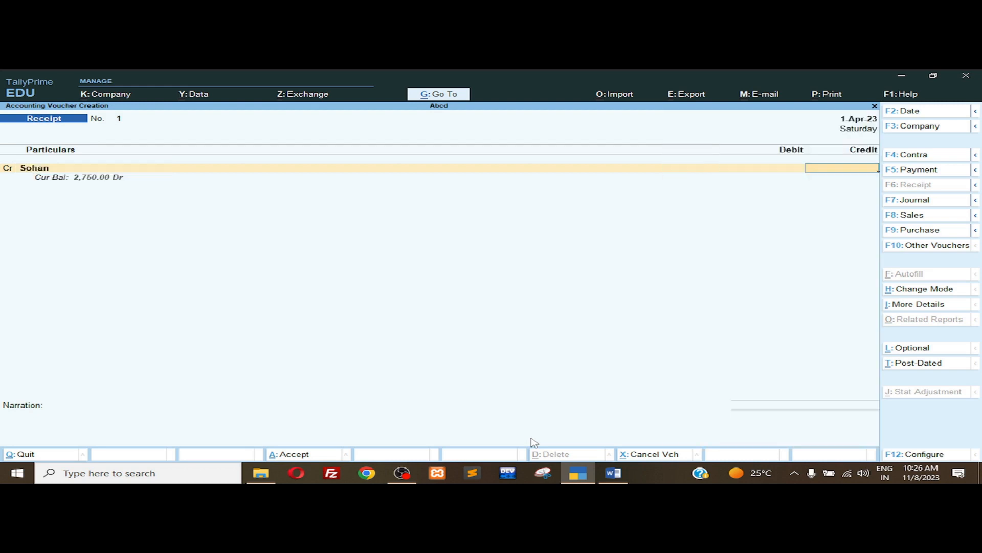
{"action": "type", "text": "2"}
{"action": "type", "text": "750"}
Allocate the receipt against bill reference 1, debit Cash with 2,750, leave the narration blank, and save the voucher.
{"action": "key", "text": "Return"}
{"action": "key", "text": "Return"}
{"action": "key", "text": "Return"}
{"action": "key", "text": "Return"}
{"action": "key", "text": "Return"}
{"action": "key", "text": "Return"}
{"action": "key", "text": "Return"}
{"action": "key", "text": "Return"}
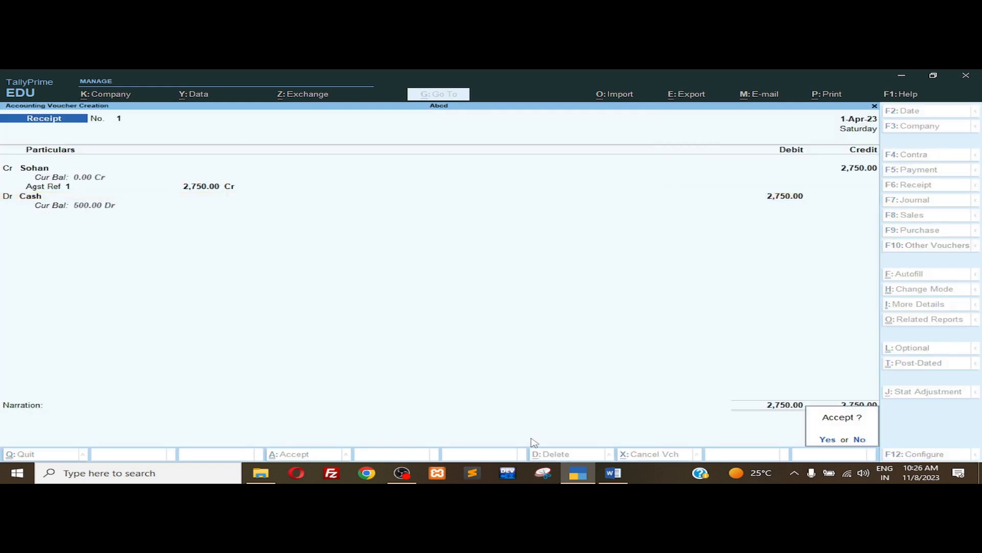
{"action": "key", "text": "Return"}
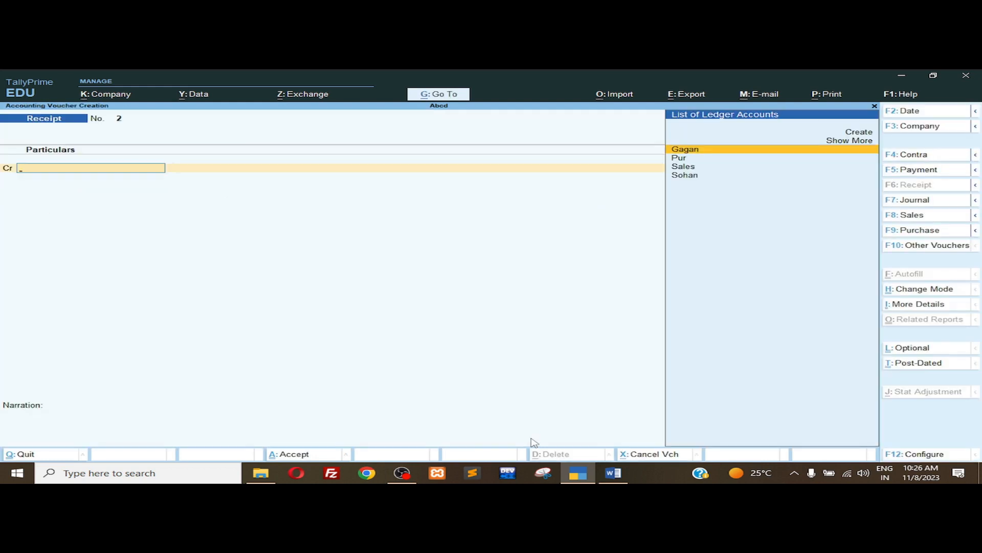
Leave voucher entry and open the customer's Sales Order voucher from the Day Book.
{"action": "key", "text": "Escape"}
{"action": "key", "text": "Return"}
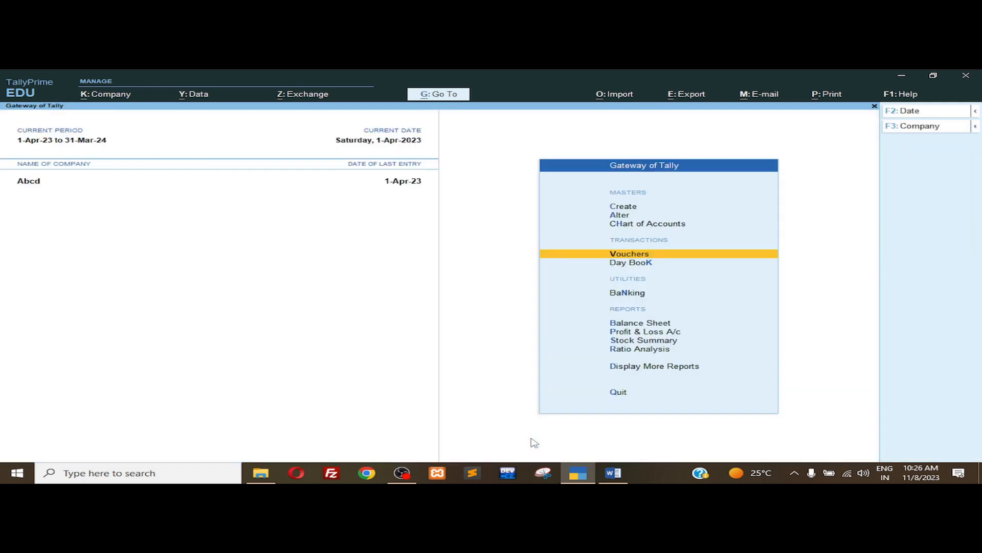
{"action": "key", "text": "Down"}
{"action": "key", "text": "Return"}
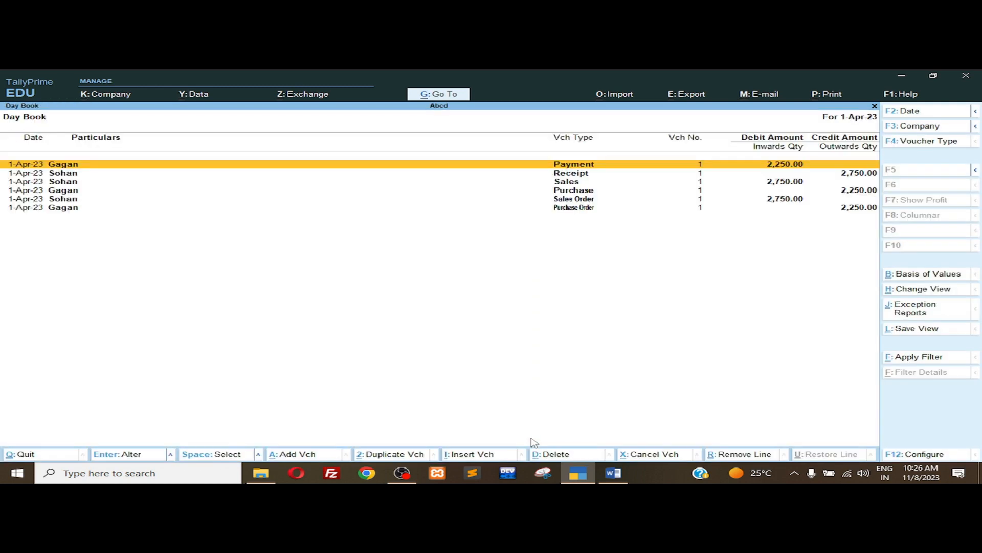
{"action": "key", "text": "Down"}
{"action": "key", "text": "Down"}
{"action": "key", "text": "Down"}
{"action": "key", "text": "Down"}
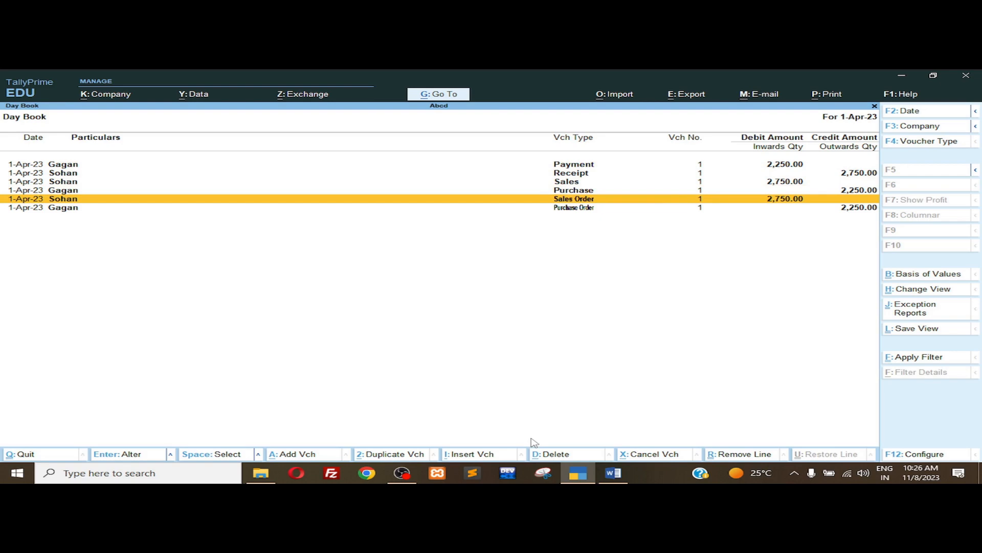
{"action": "key", "text": "Return"}
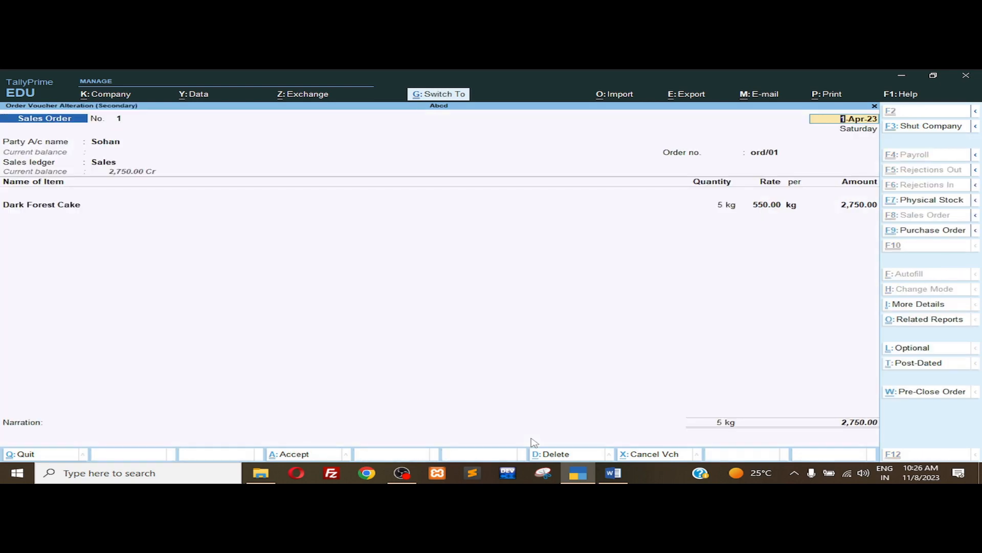
Show the print preview of the sales order and zoom in to examine its details.
{"action": "key", "text": "alt+p"}
{"action": "key", "text": "i"}
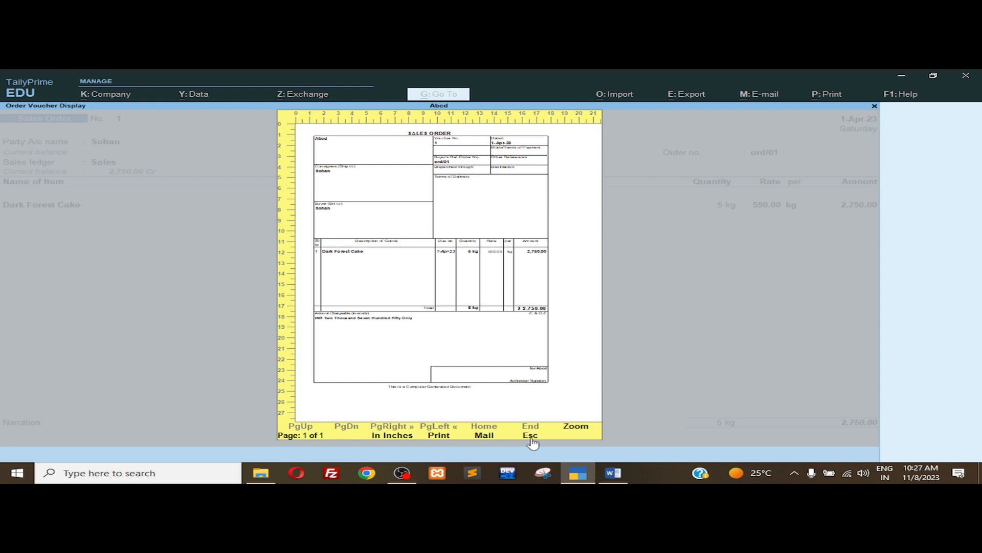
{"action": "key", "text": "alt+z"}
{"action": "scroll", "coordinate": [534, 443], "scroll_direction": "down", "scroll_amount": 3}
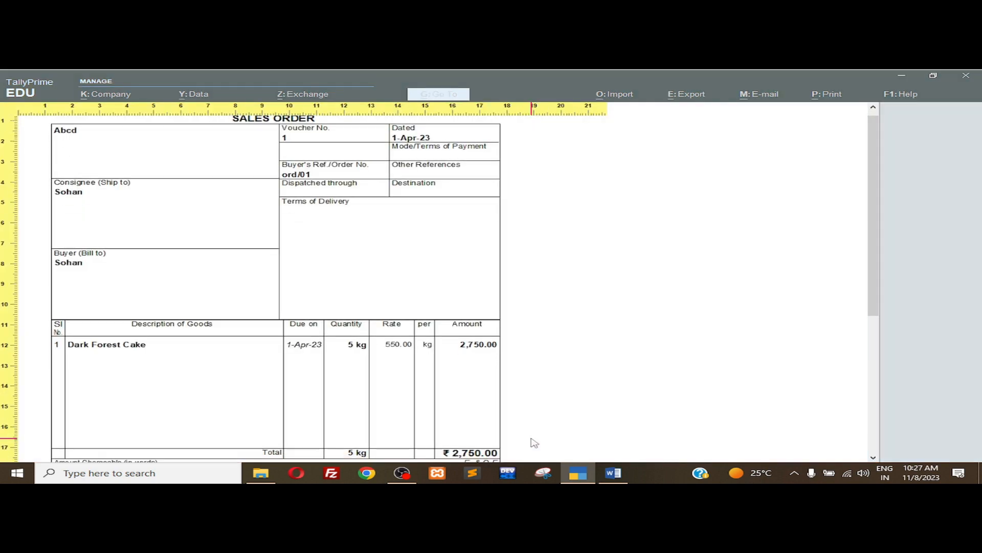